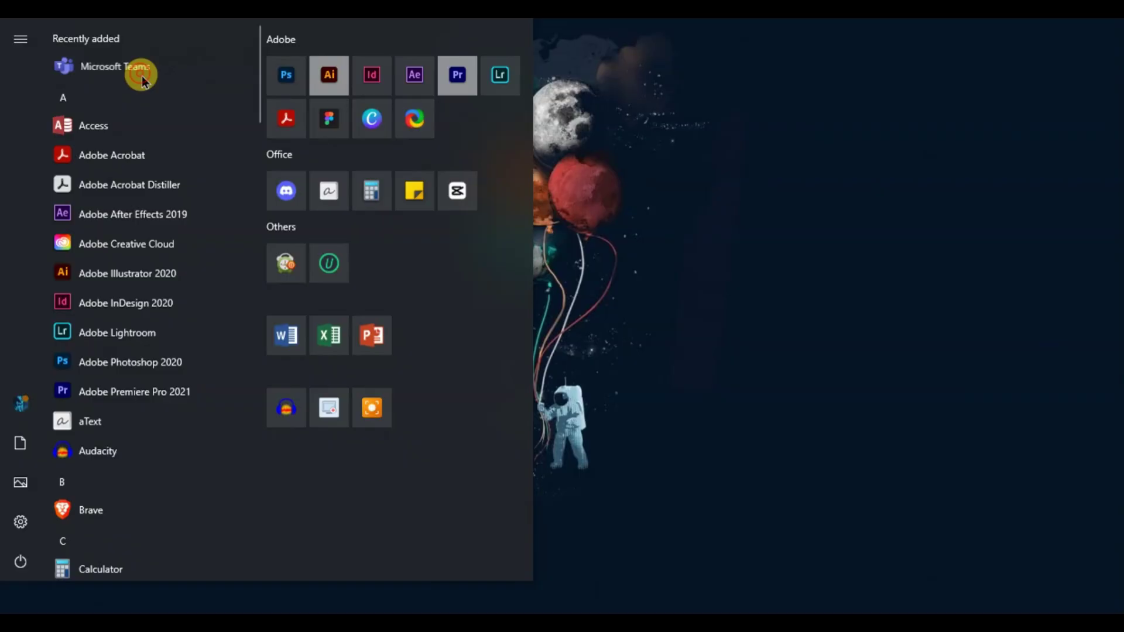
Step: Launch Teams, open the top Saw Savv chat and focus its message box
{"action": "left_click", "coordinate": [141, 70]}
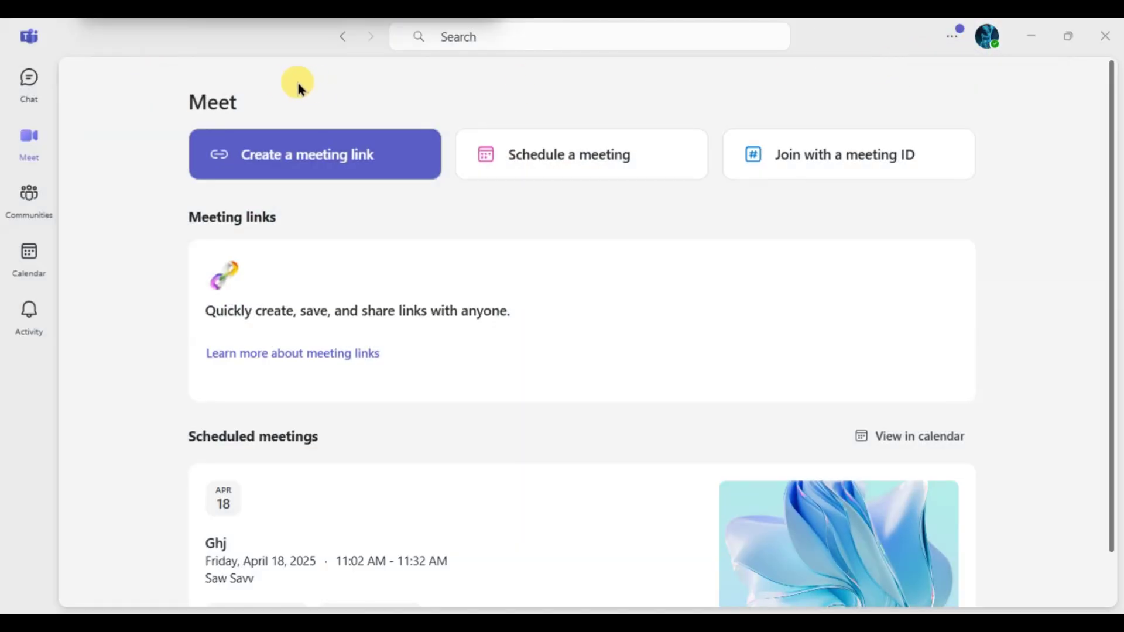
{"action": "left_click", "coordinate": [30, 79]}
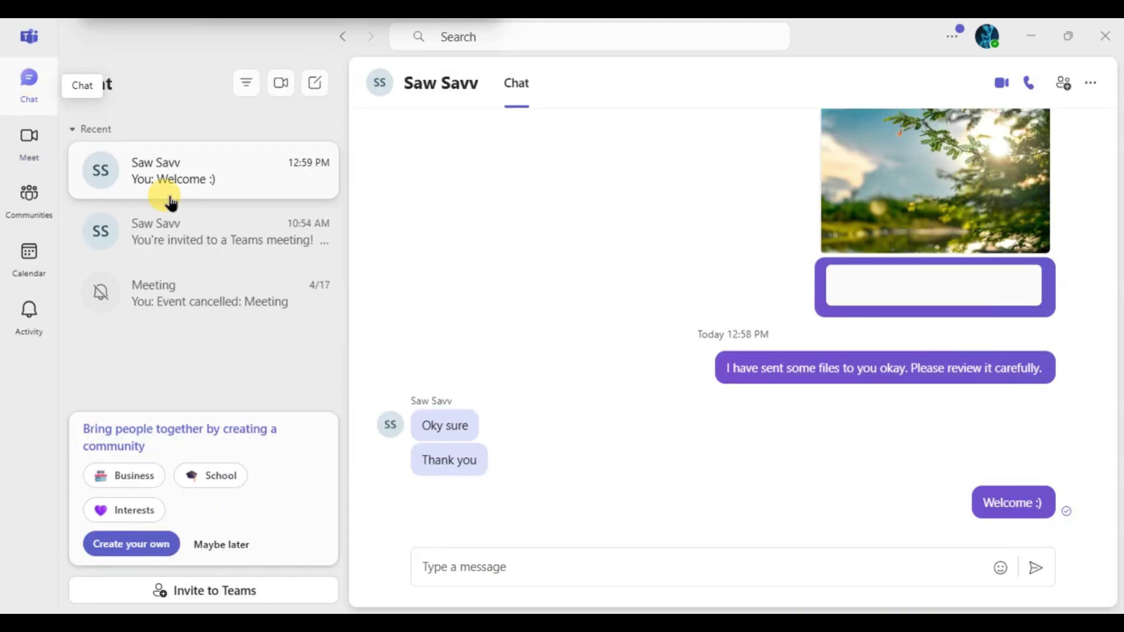
{"action": "left_click", "coordinate": [200, 170]}
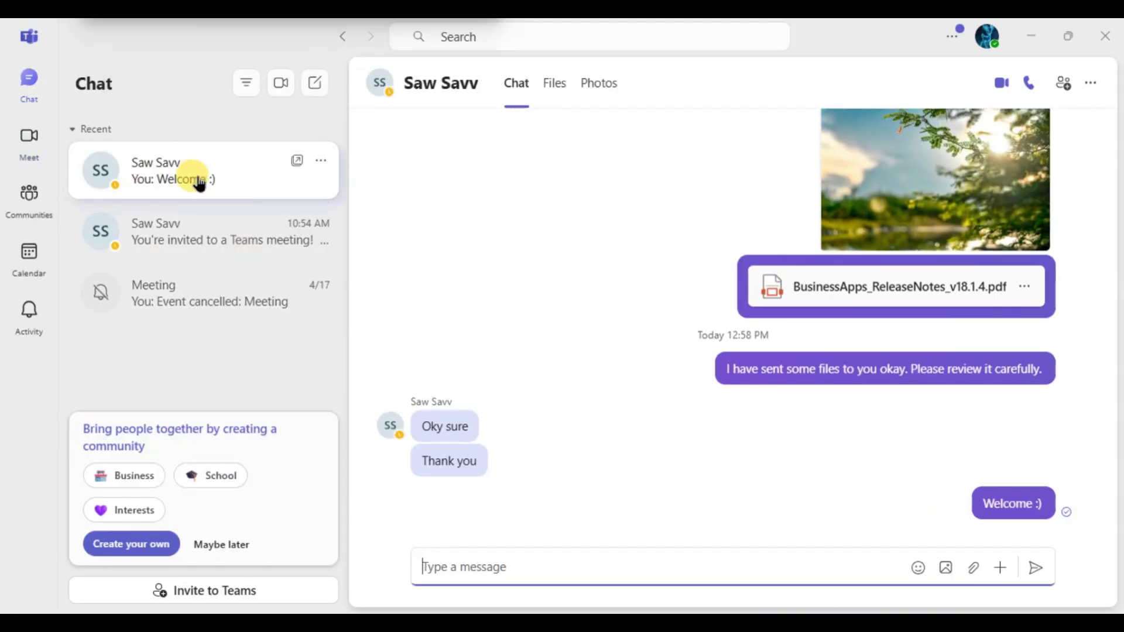
{"action": "left_click", "coordinate": [503, 566]}
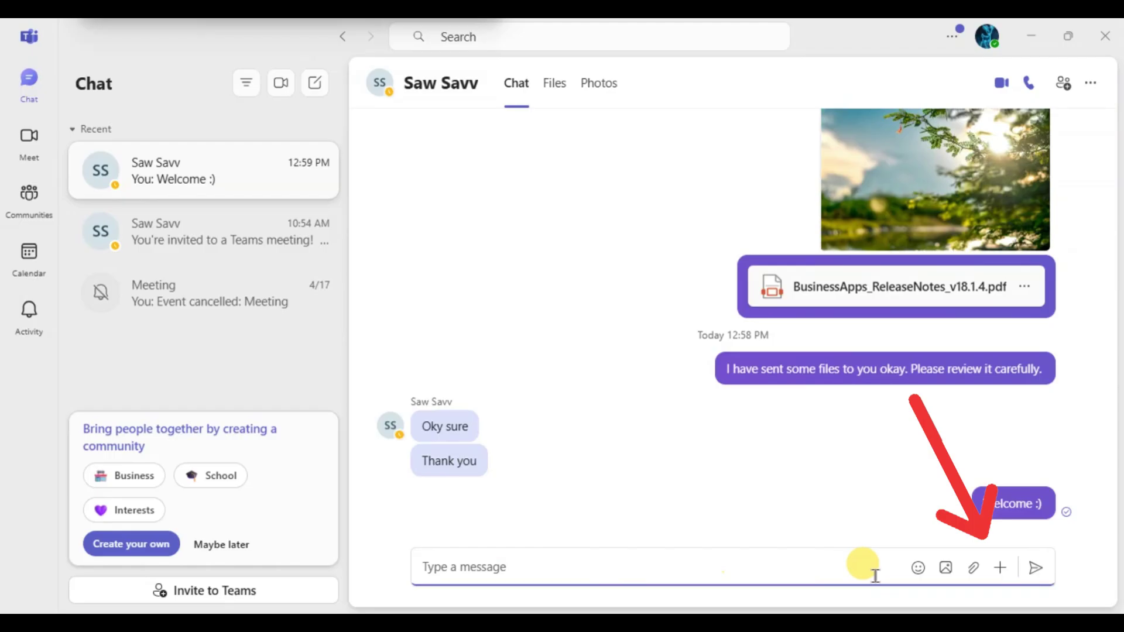
Step: Turn on Show Formatting options from the message box's + menu
{"action": "left_click", "coordinate": [998, 569]}
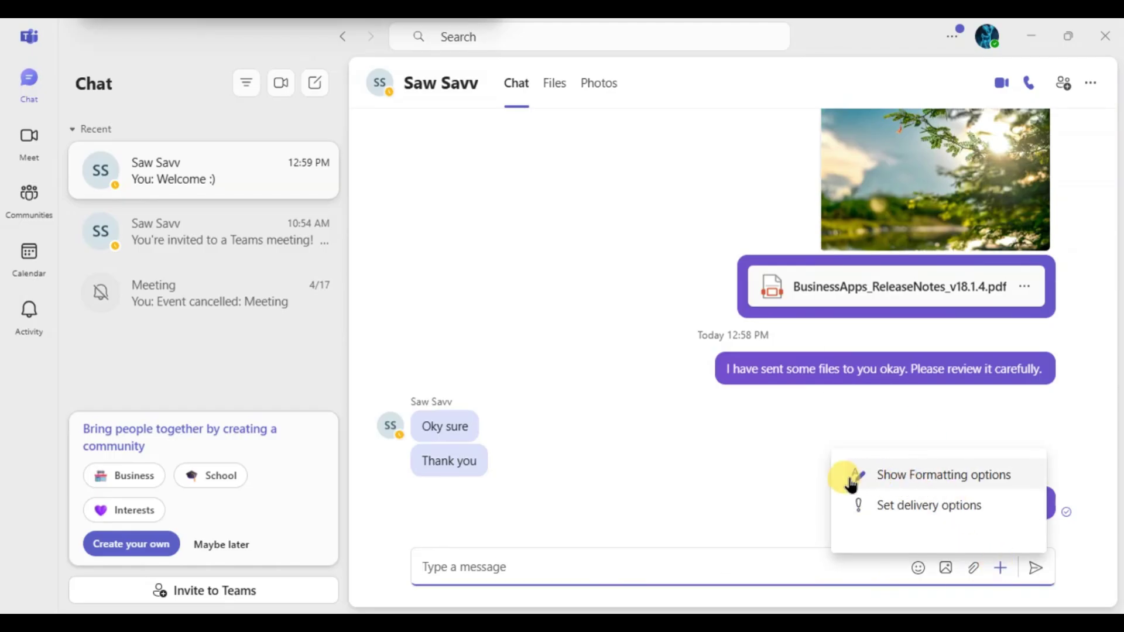
{"action": "left_click", "coordinate": [910, 476]}
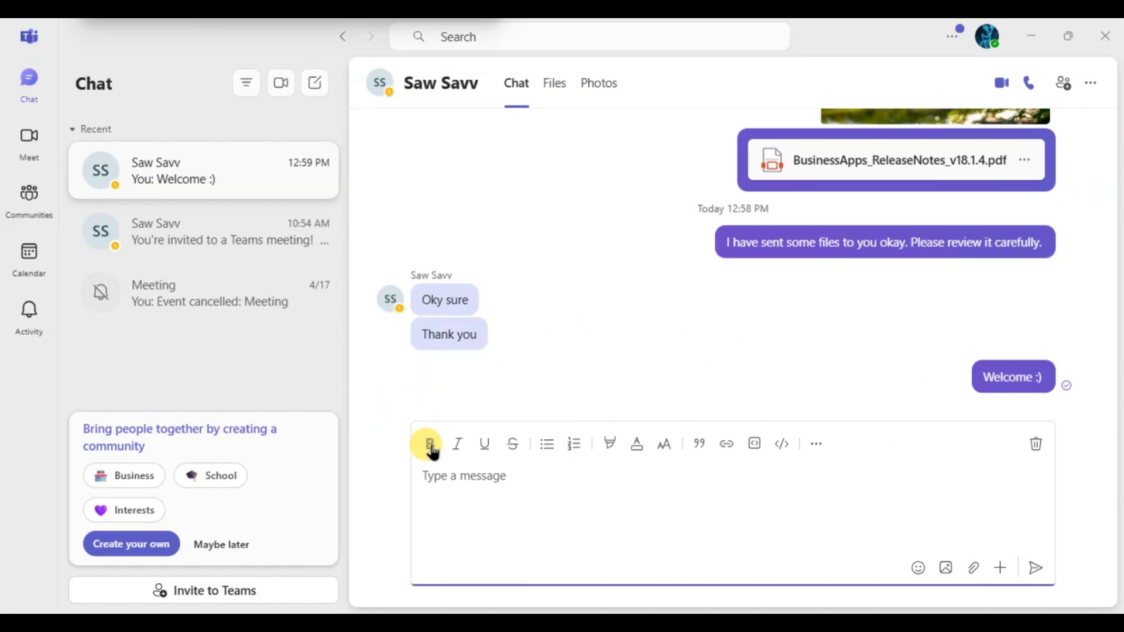
Step: Write bullets 'Buy Grocery' and 'Hello', leaving an empty third bullet
{"action": "left_click", "coordinate": [430, 444]}
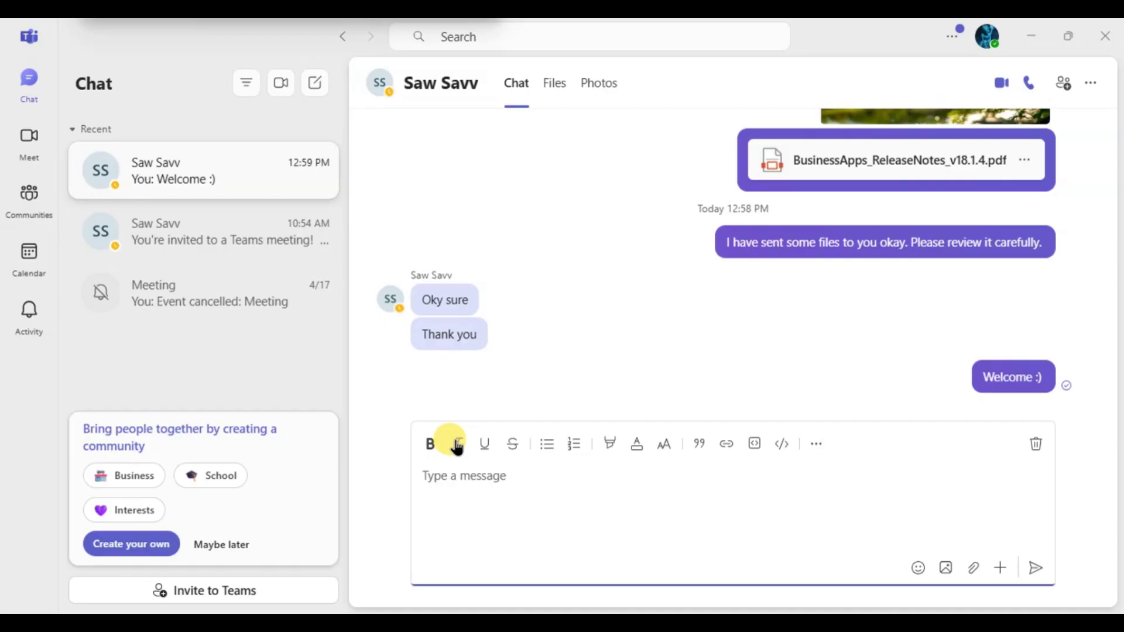
{"action": "left_click", "coordinate": [548, 446]}
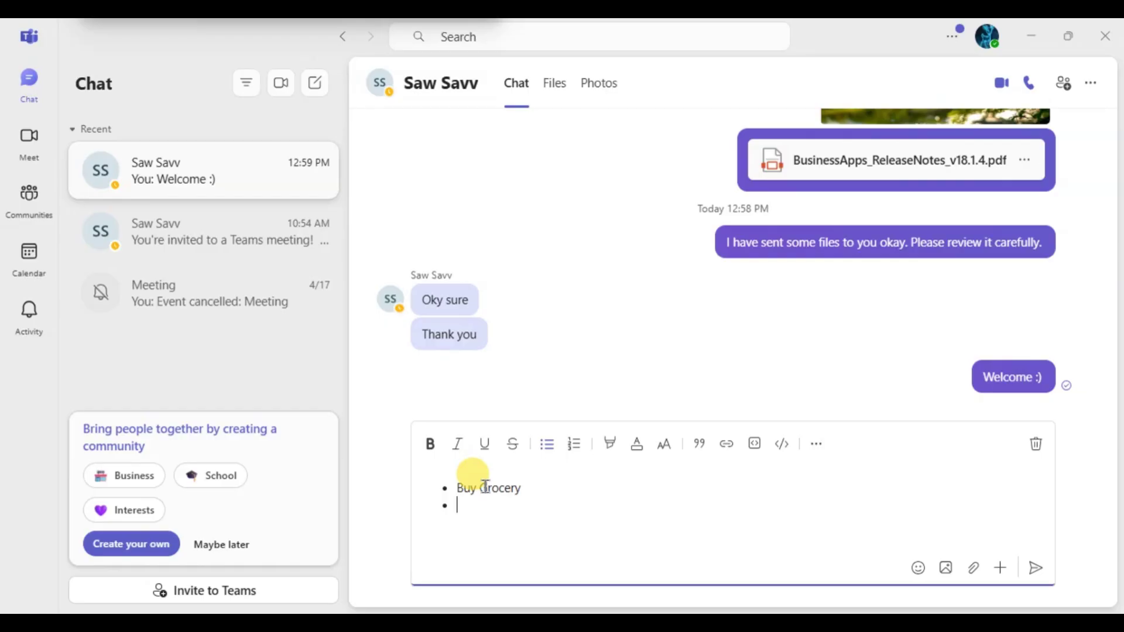
{"action": "type", "text": "Hello"}
{"action": "key", "text": "Return"}
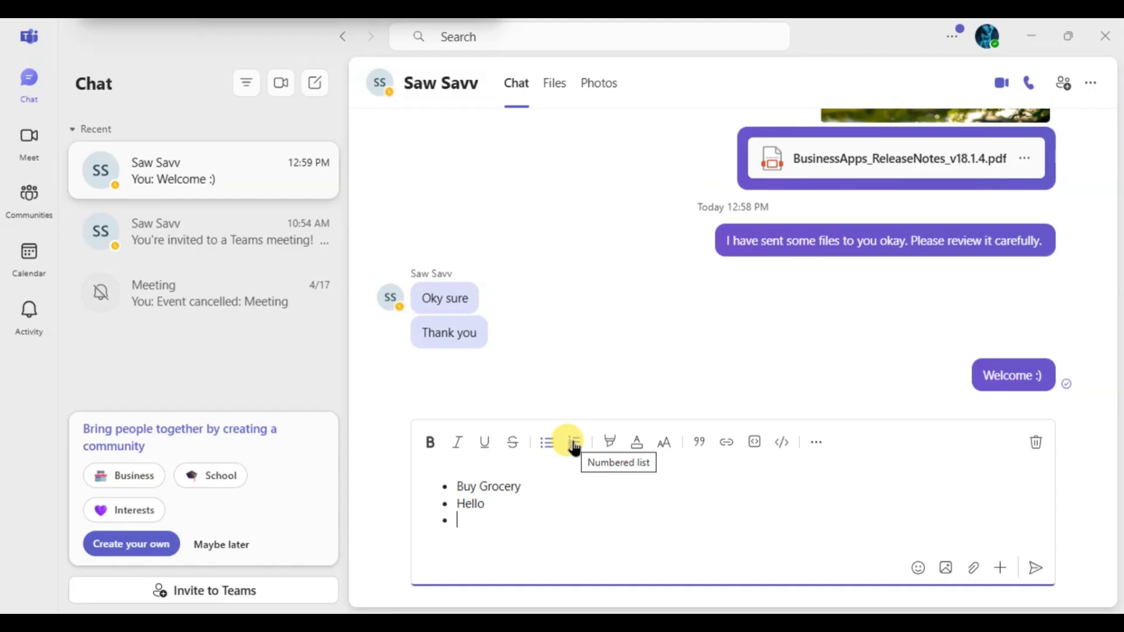
Step: Make the empty bullet numbered item 'Hello' with an extra line 'Hello How Are You'
{"action": "left_click", "coordinate": [575, 442]}
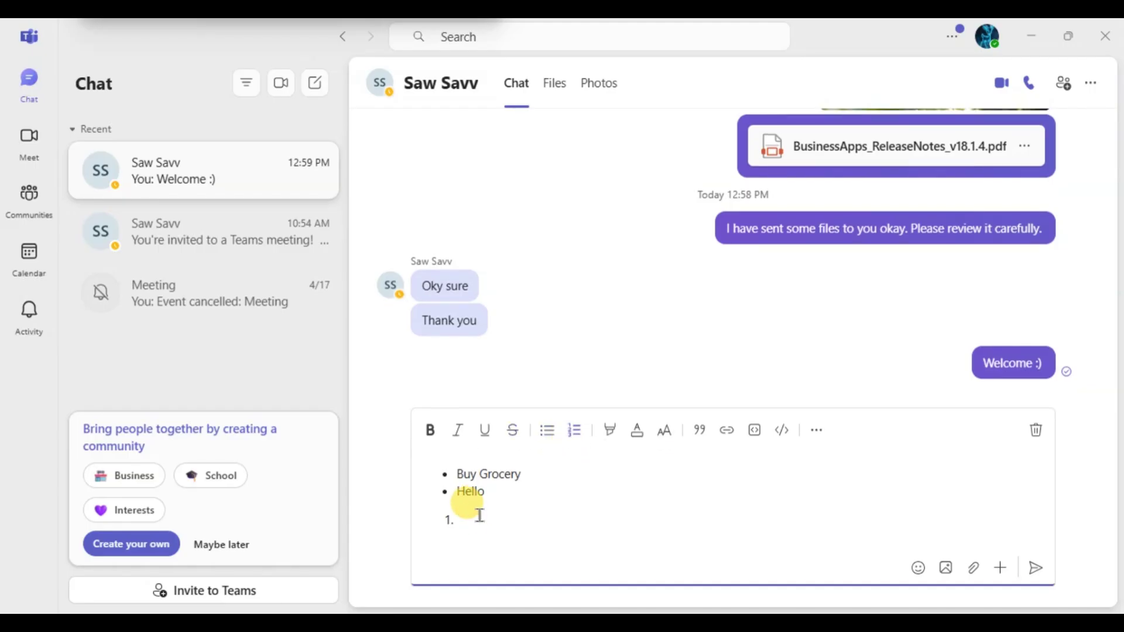
{"action": "type", "text": "Hello"}
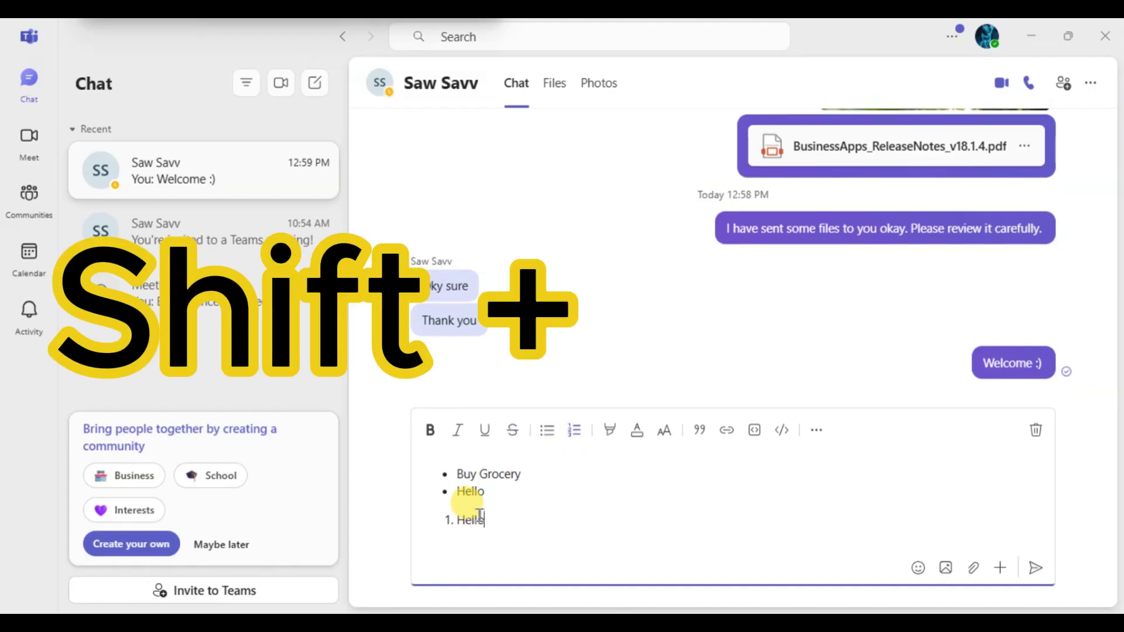
{"action": "key", "text": "shift+Return"}
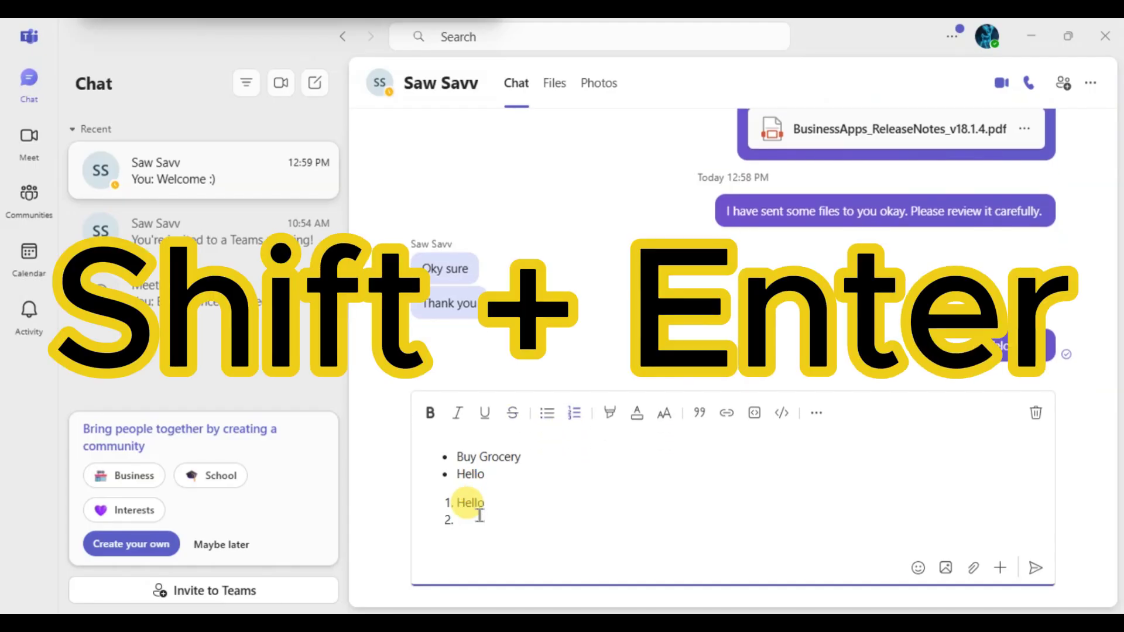
{"action": "key", "text": "BackSpace"}
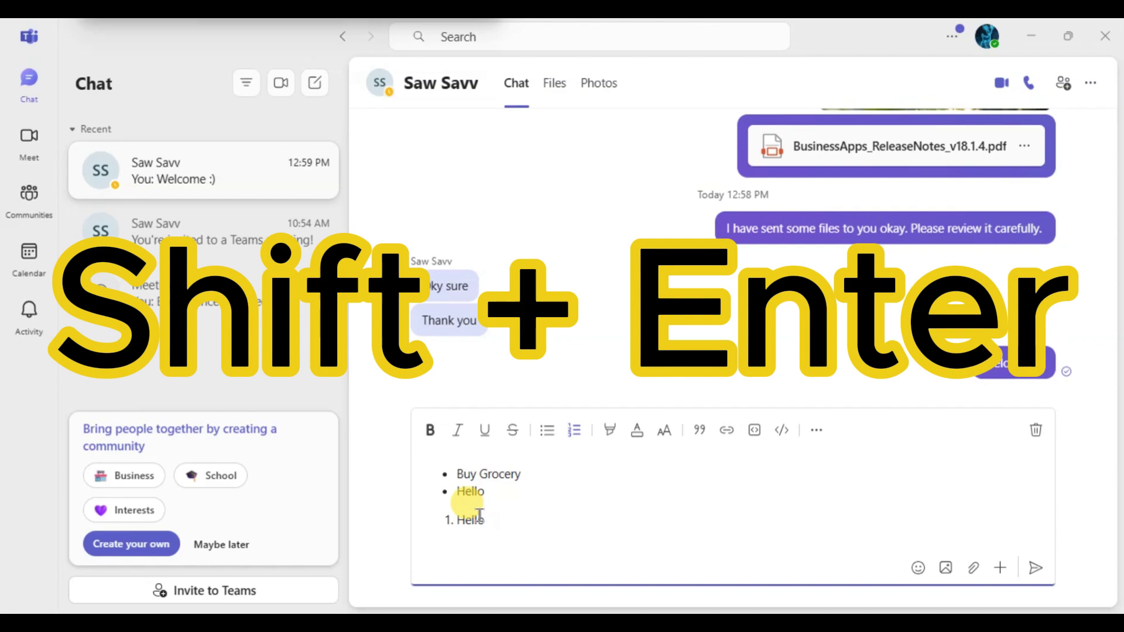
{"action": "key", "text": "shift+Return"}
{"action": "type", "text": "Hello How Are You"}
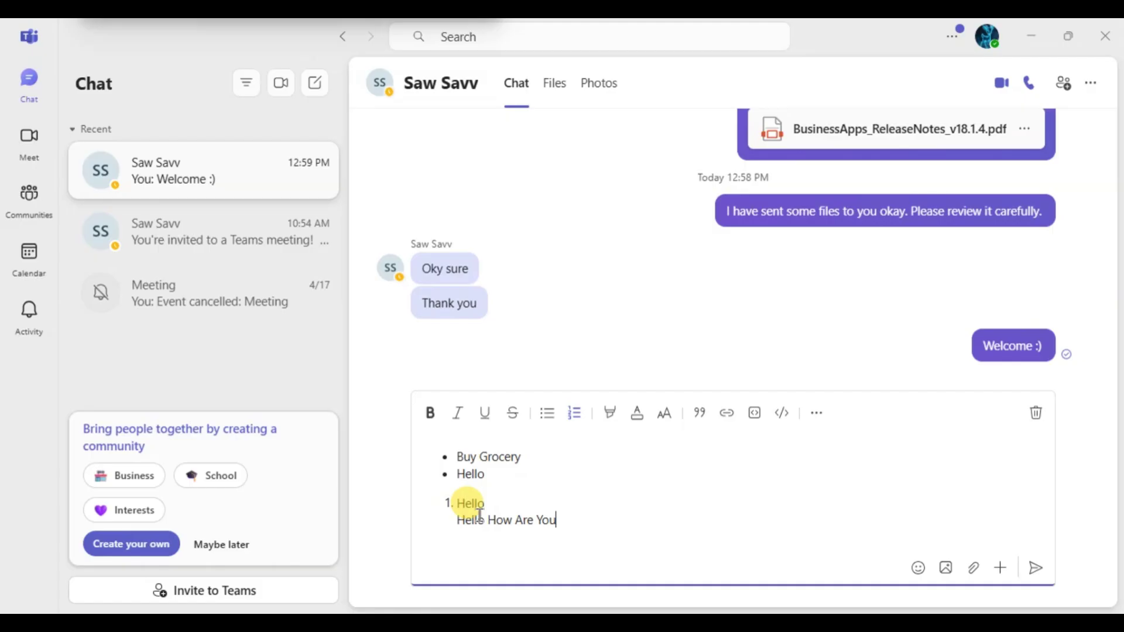
{"action": "left_click", "coordinate": [1037, 568]}
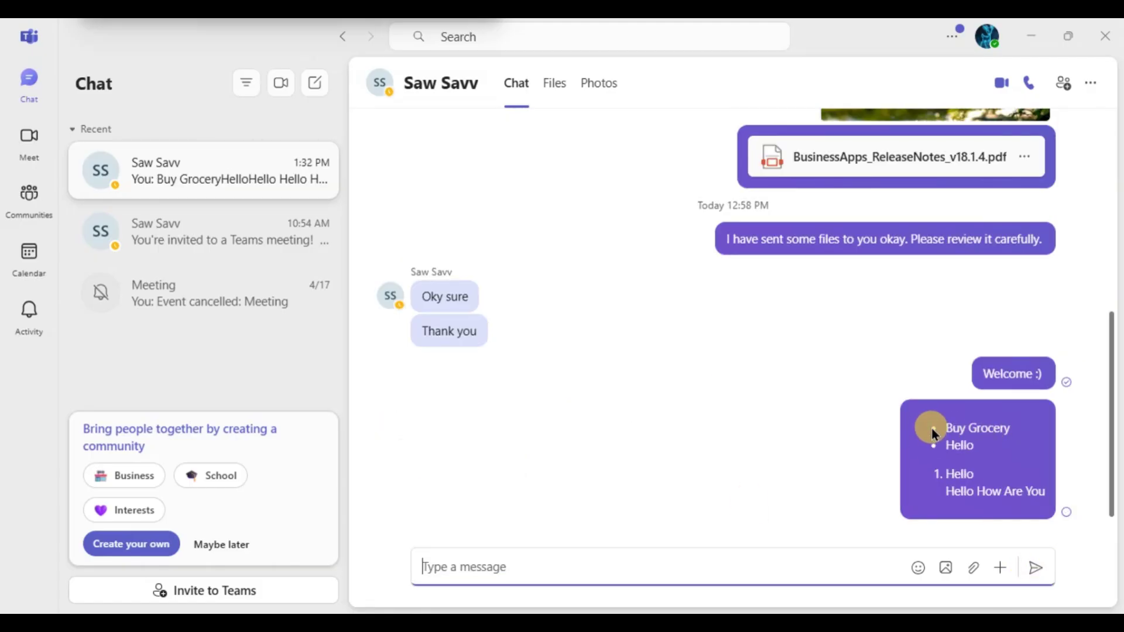
{"action": "left_click_drag", "start_coordinate": [947, 428], "coordinate": [970, 447]}
{"action": "left_click", "coordinate": [957, 474]}
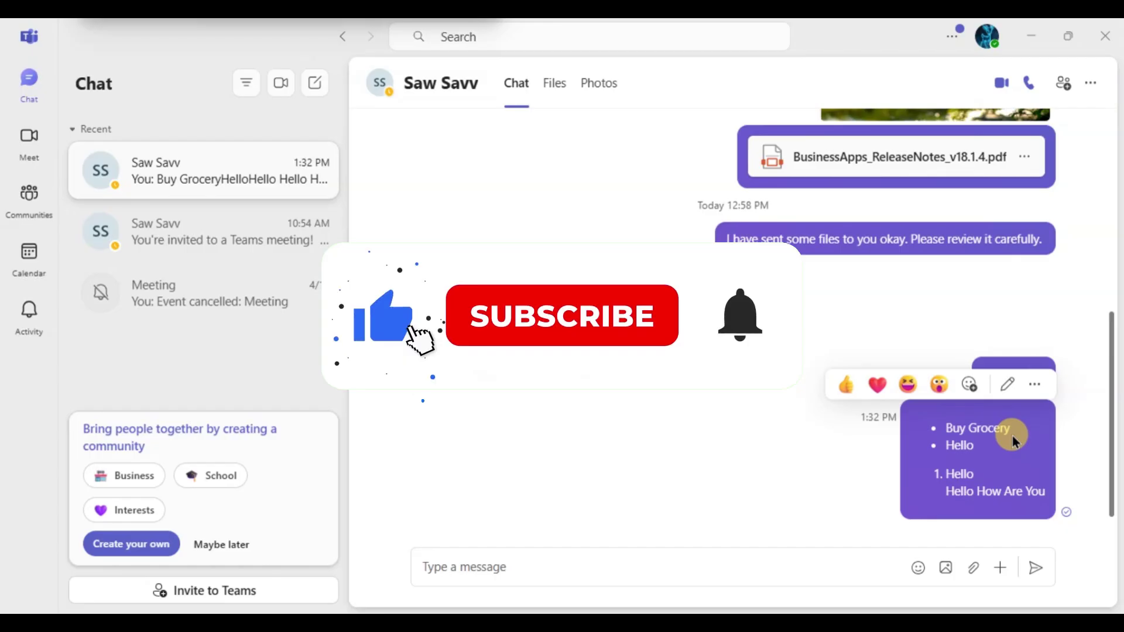